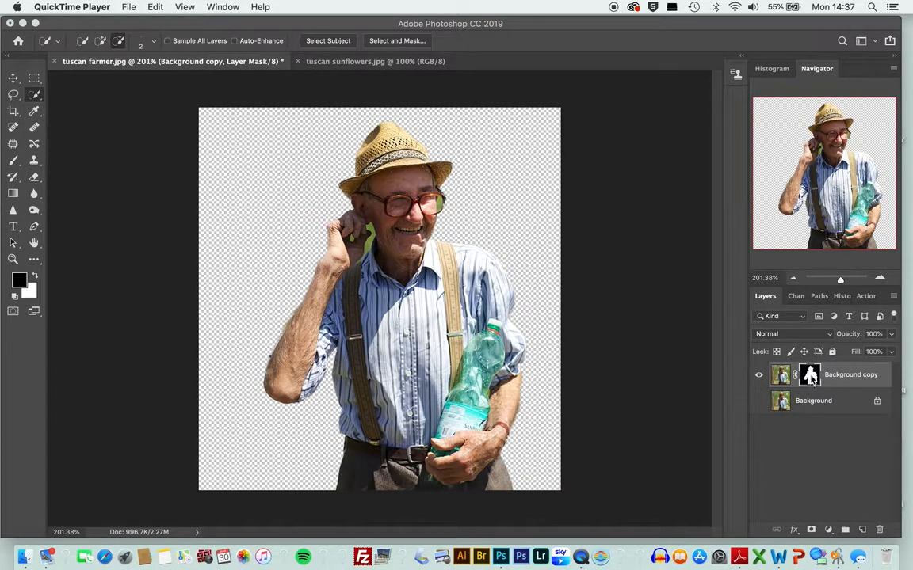
- Show the Background copy layer's mask on its own and inspect its edges up close around the hat, arms and shirt
alt+click(809, 378)
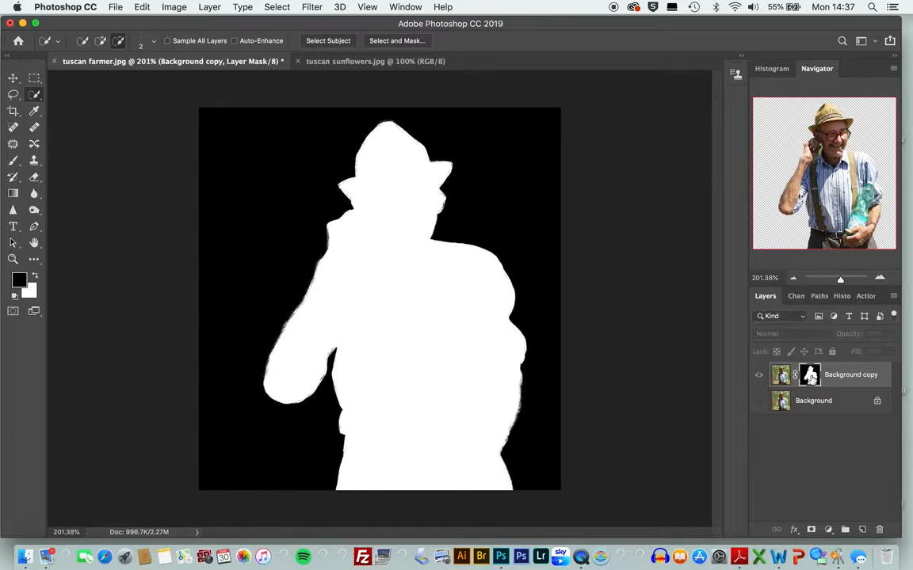
drag(840, 279, 848, 280)
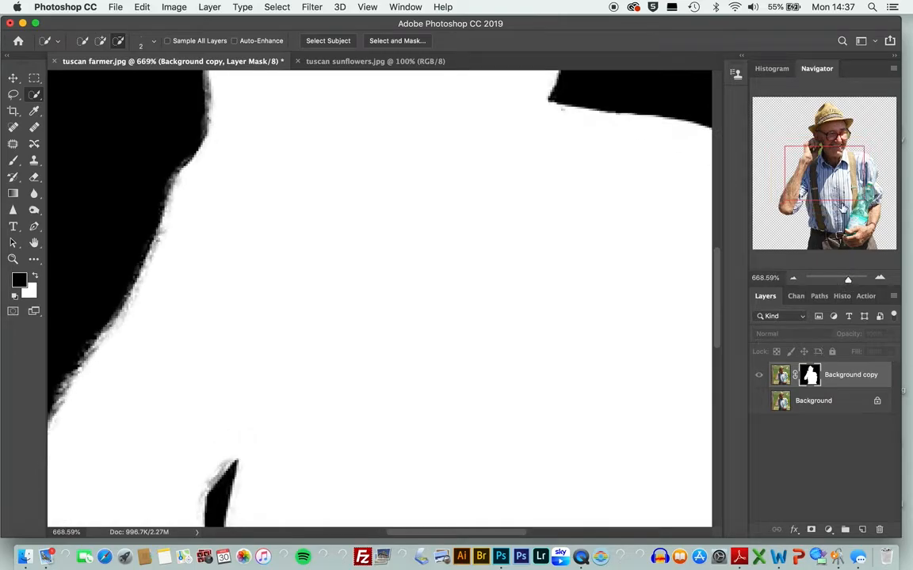
drag(834, 184, 835, 139)
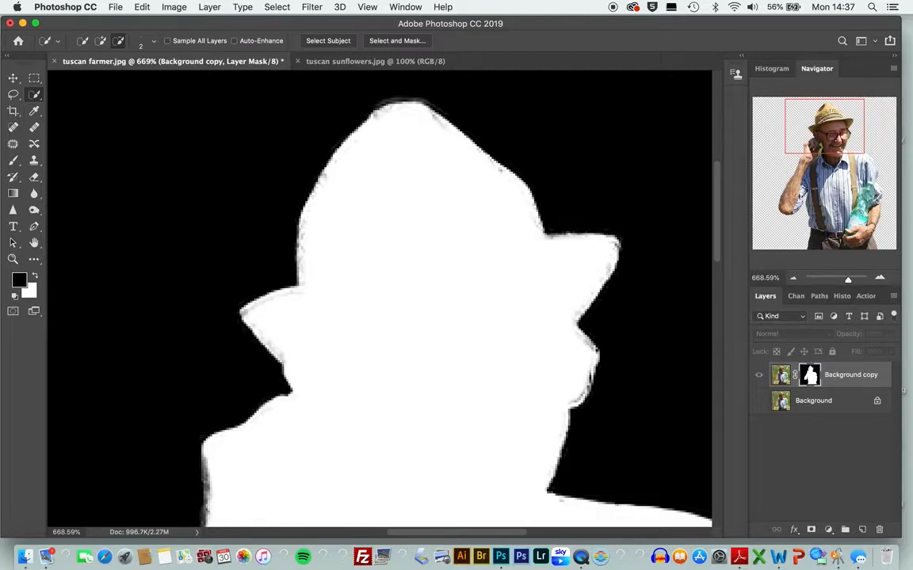
drag(851, 145, 801, 173)
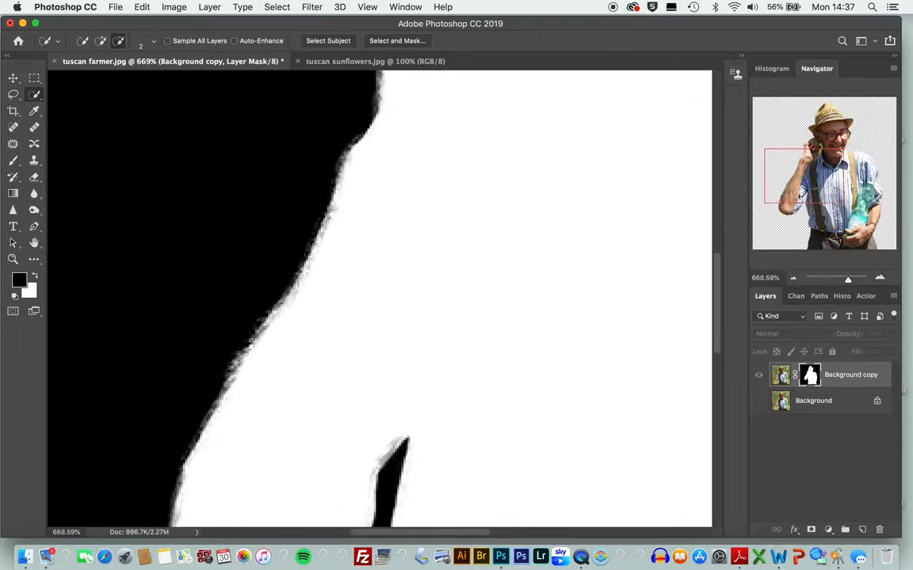
scroll(717, 180, down, 5)
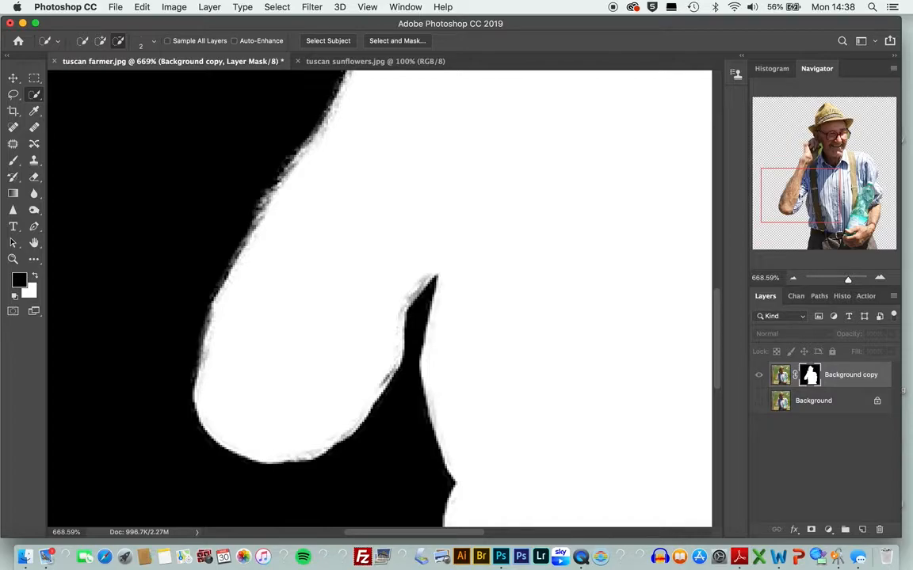
drag(820, 208, 873, 198)
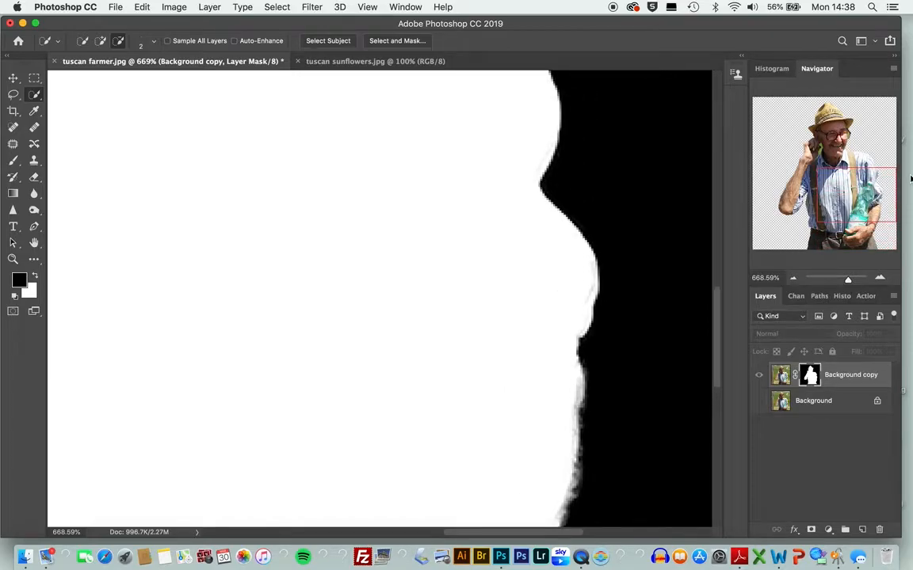
drag(873, 198, 866, 144)
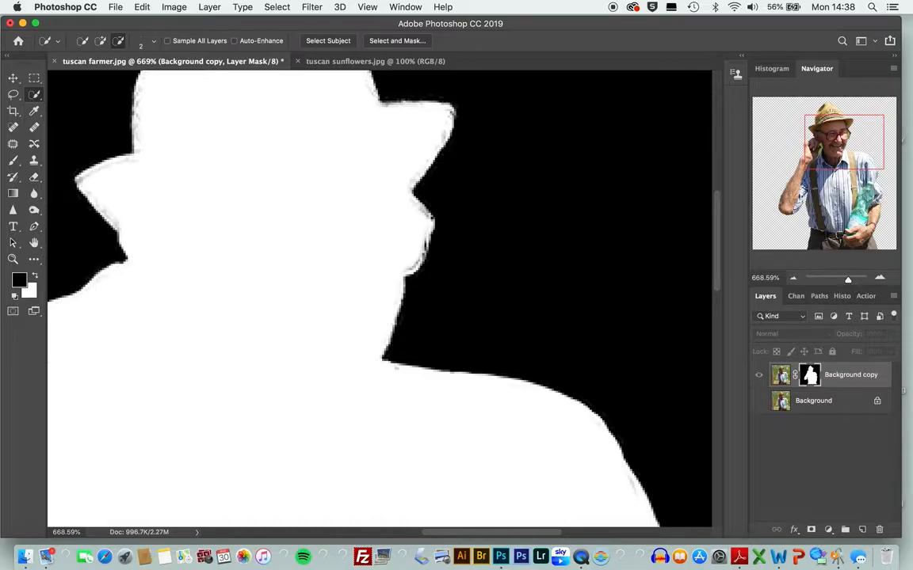
- Set up the Brush tool with white as the foreground colour and a brush size of 2
click(12, 157)
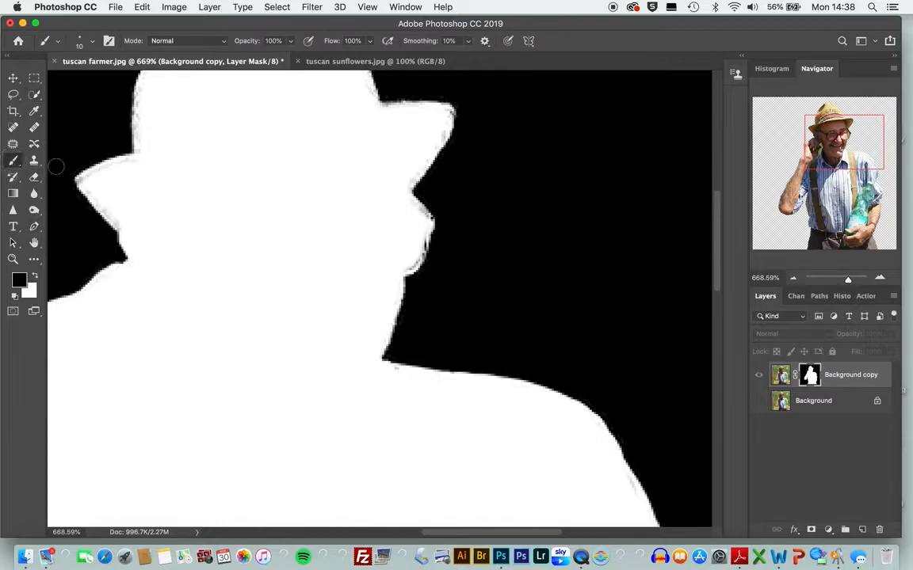
click(35, 276)
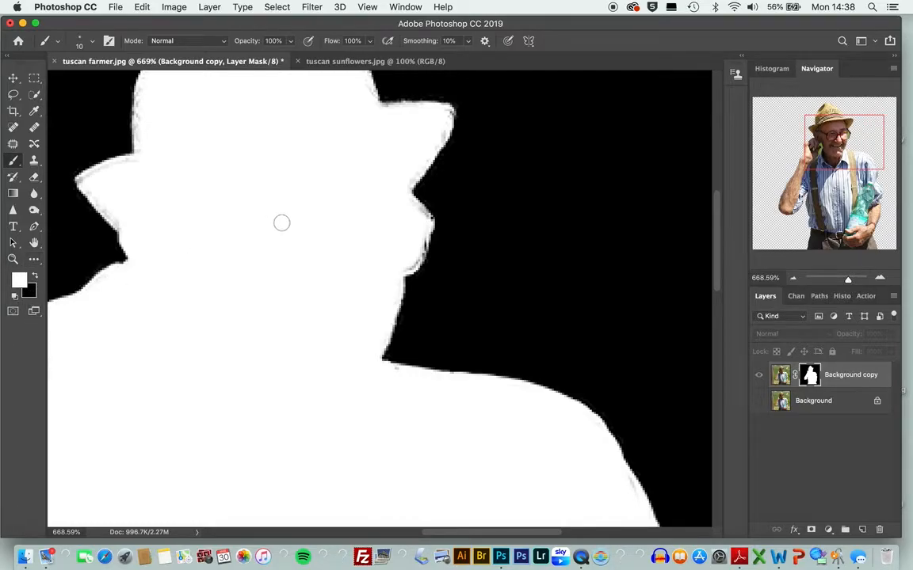
key(bracketleft)
key(bracketleft)
key(bracketleft)
key(bracketleft)
key(bracketleft)
key(bracketleft)
key(bracketleft)
key(bracketleft)
key(bracketright)
key(bracketright)
key(bracketleft)
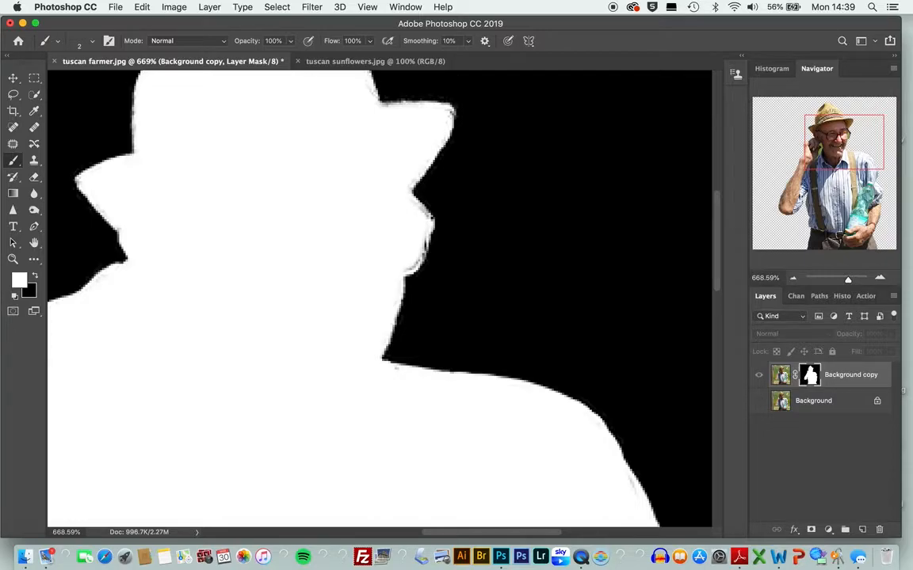
- Paint white over the grey fringe pixels along the mask's edges at the glasses, hat, elbow and shoulder
click(430, 216)
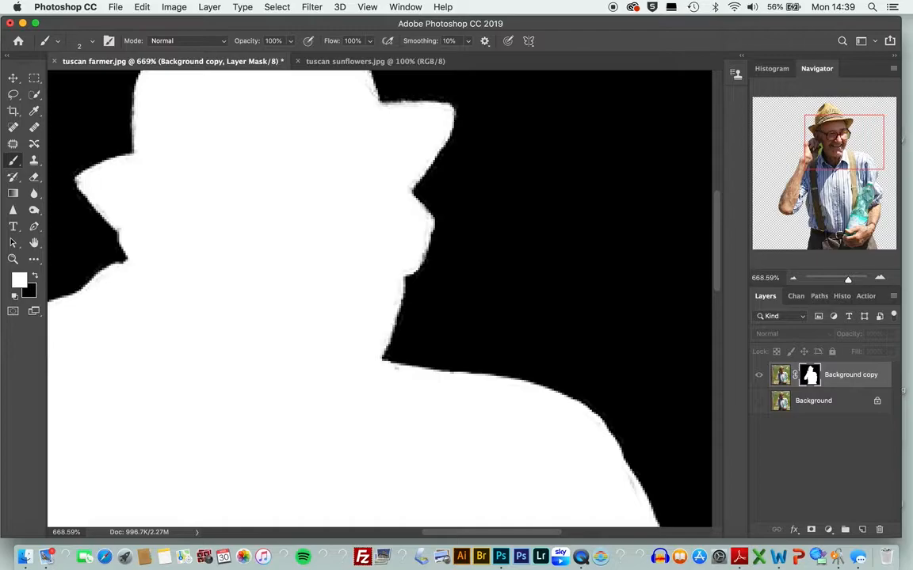
drag(853, 137, 846, 117)
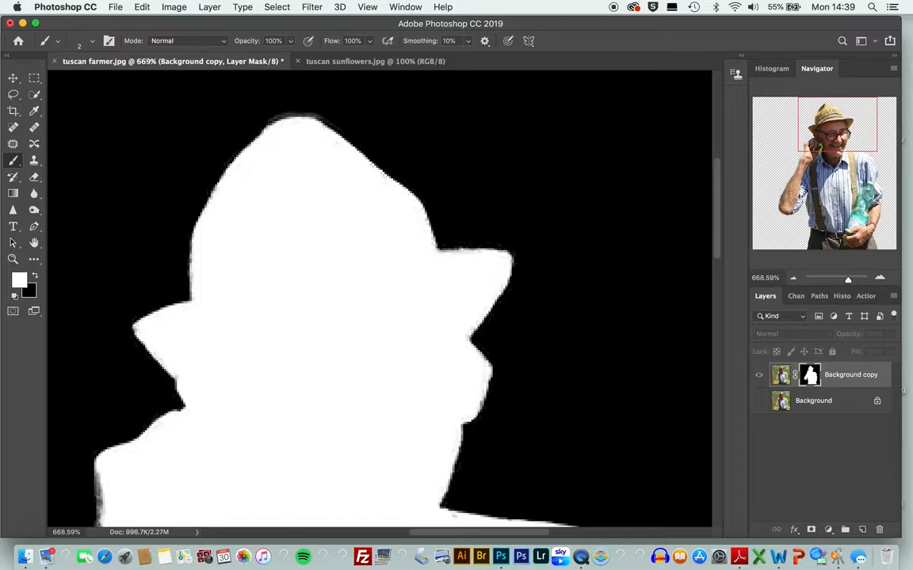
drag(823, 132, 787, 206)
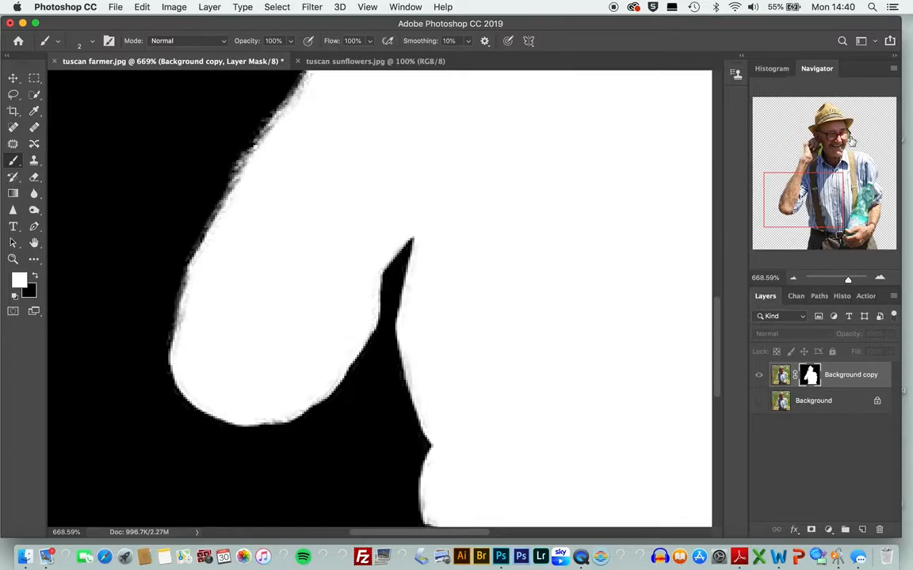
drag(744, 179, 755, 203)
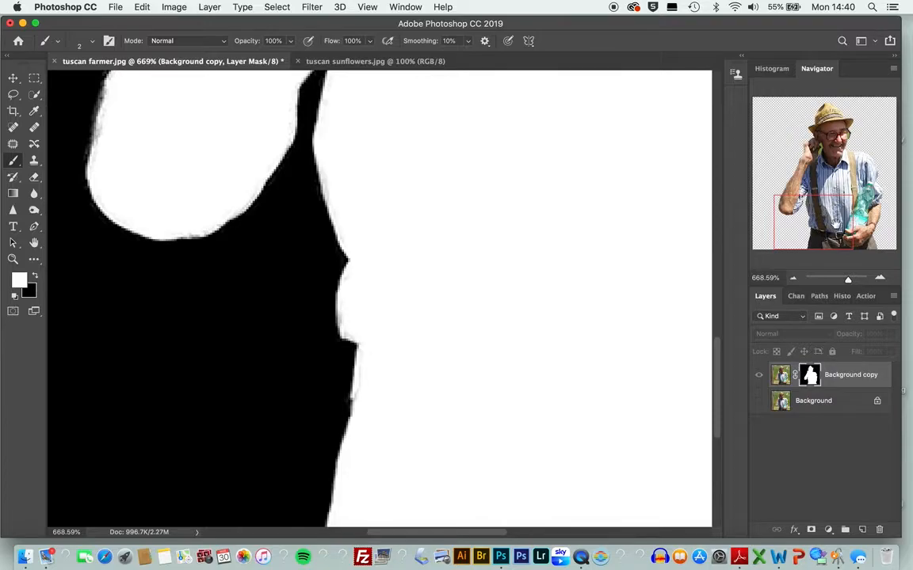
drag(836, 220, 901, 193)
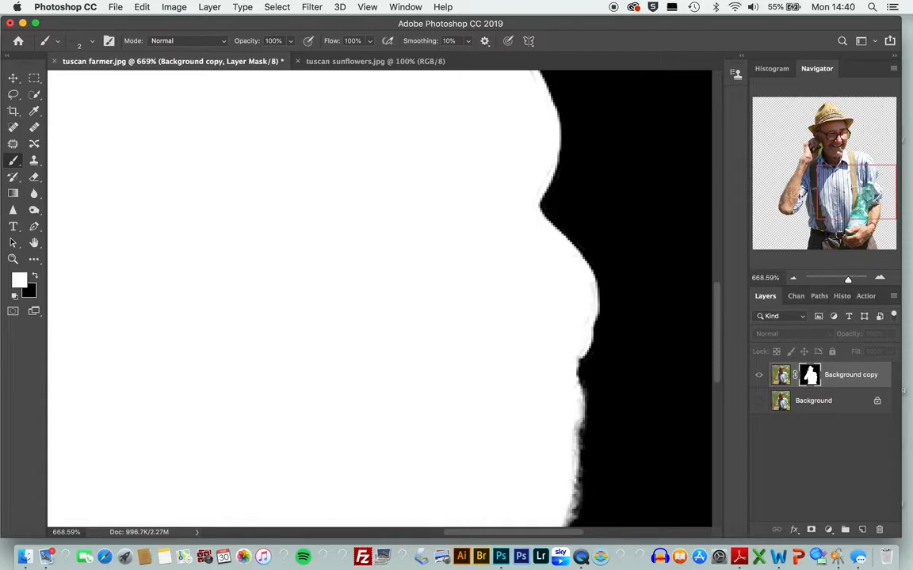
drag(780, 178, 780, 155)
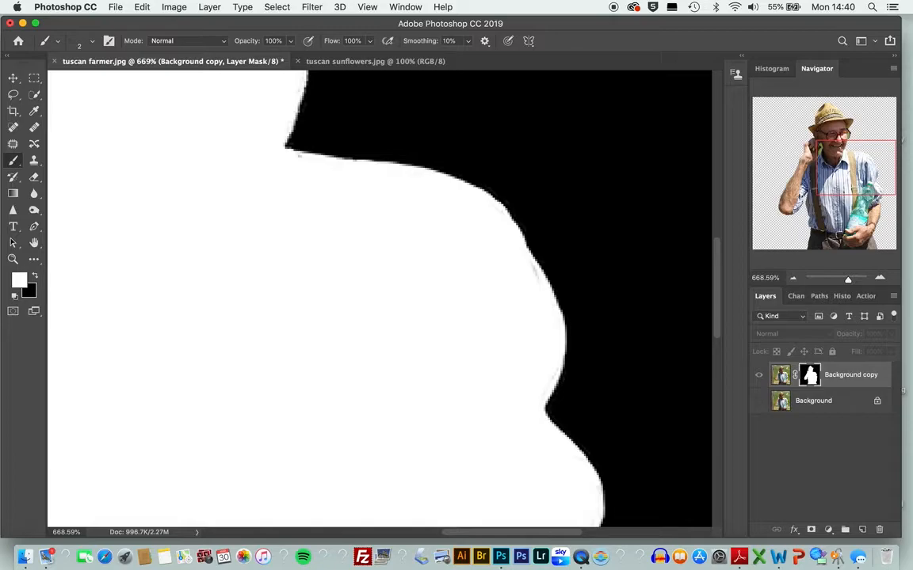
drag(541, 269, 643, 258)
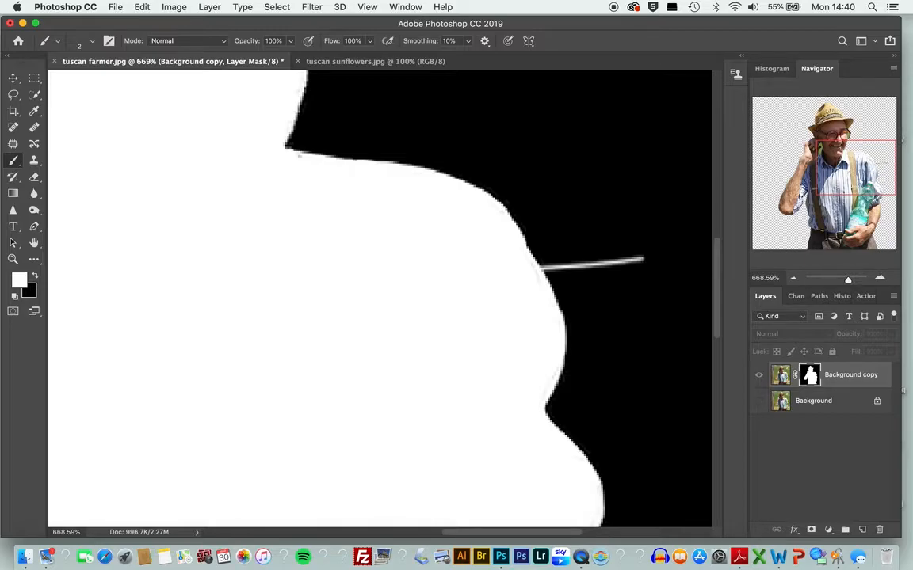
click(141, 7)
click(158, 23)
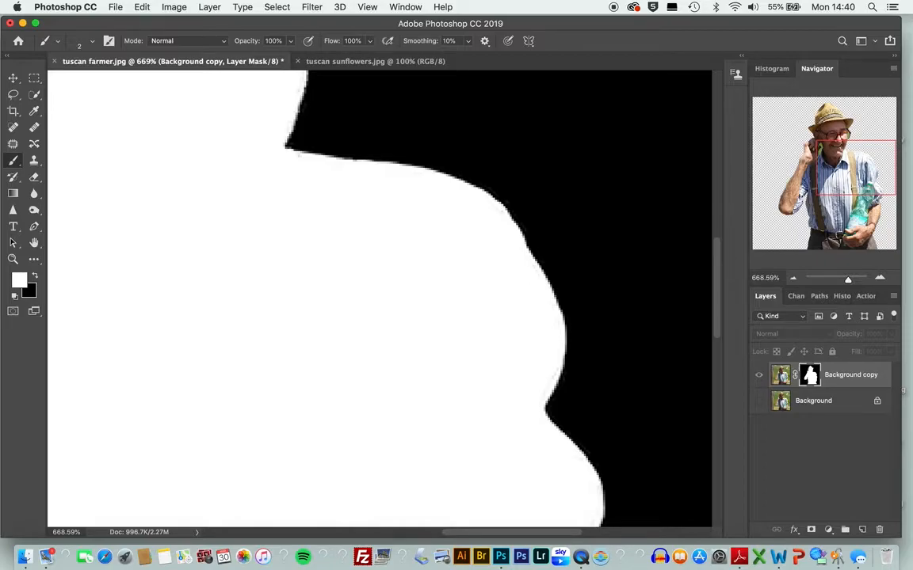
- Return from the mask view to the whole cut-out farmer and reselect the Background copy layer's mask
drag(784, 158, 838, 142)
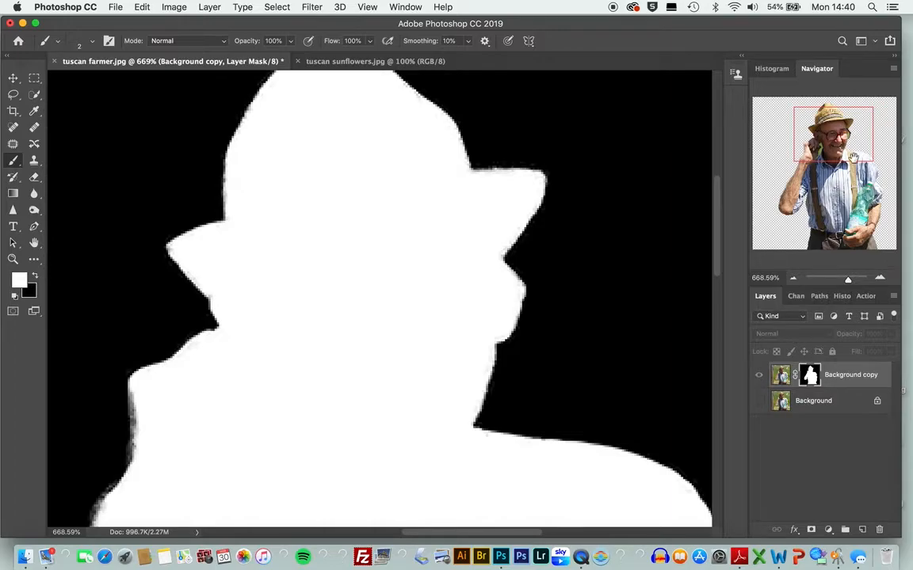
drag(848, 279, 838, 280)
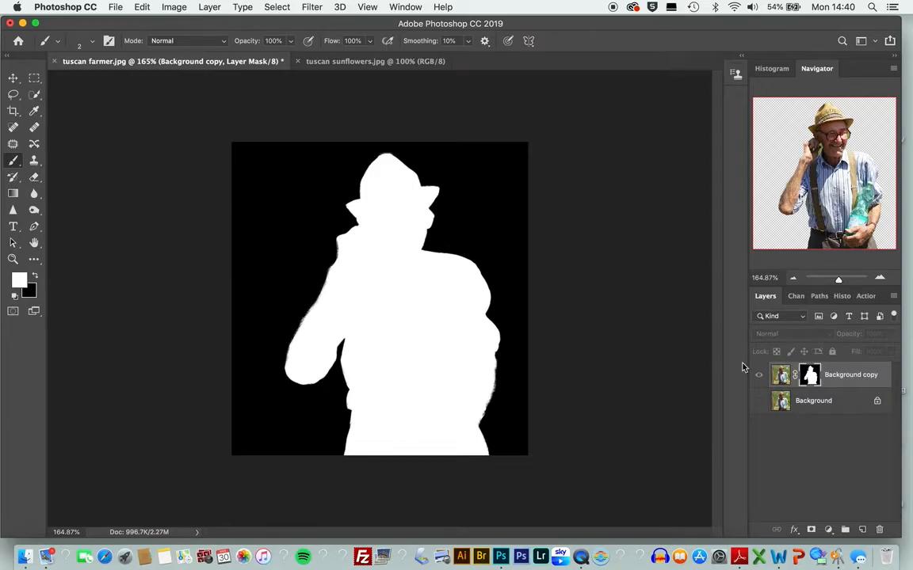
click(780, 376)
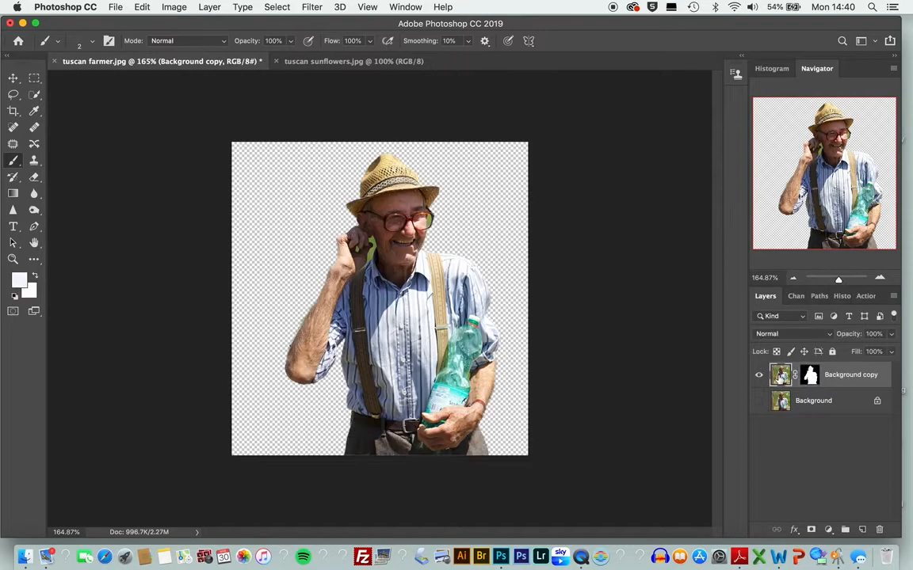
click(809, 376)
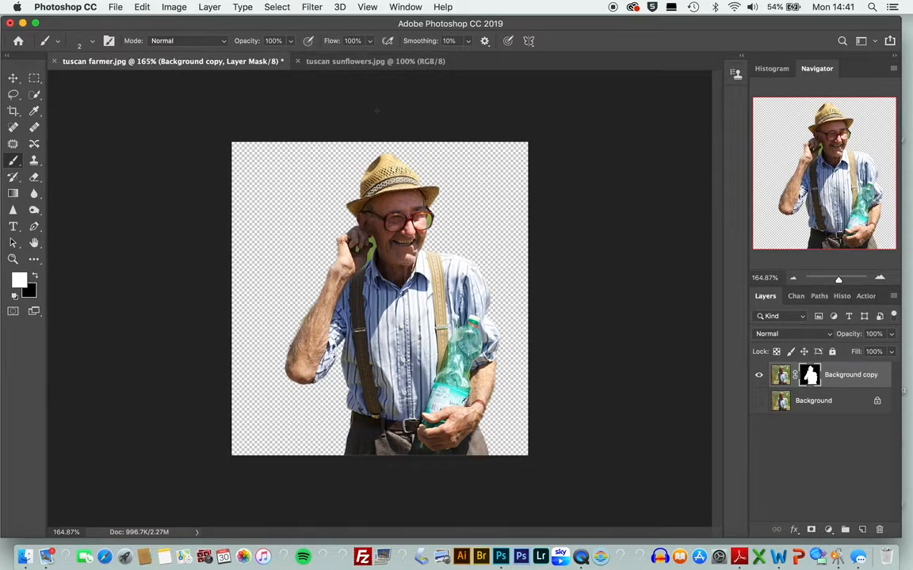
- Copy the masked farmer layer into the tuscan sunflowers.jpg document with the Move tool, placing it near the centre
click(12, 76)
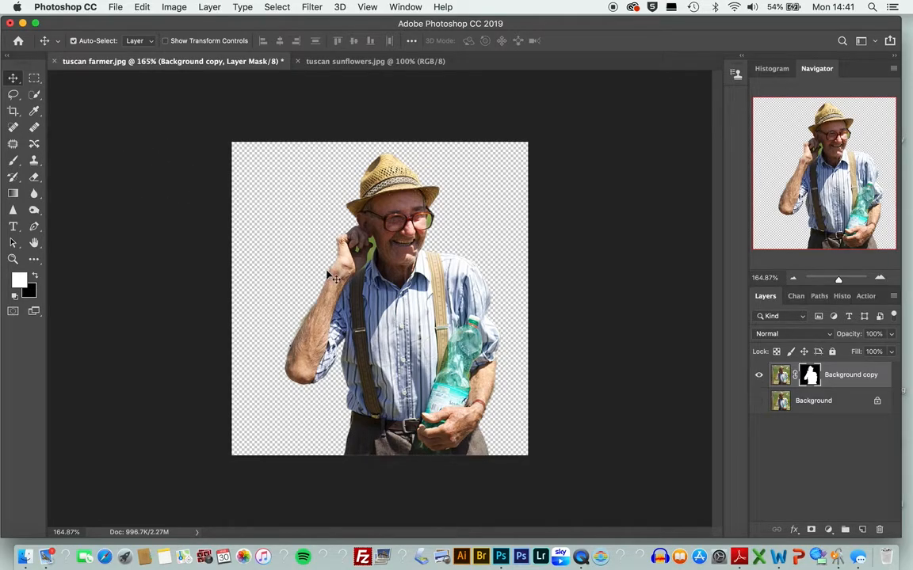
click(404, 327)
drag(400, 324, 366, 67)
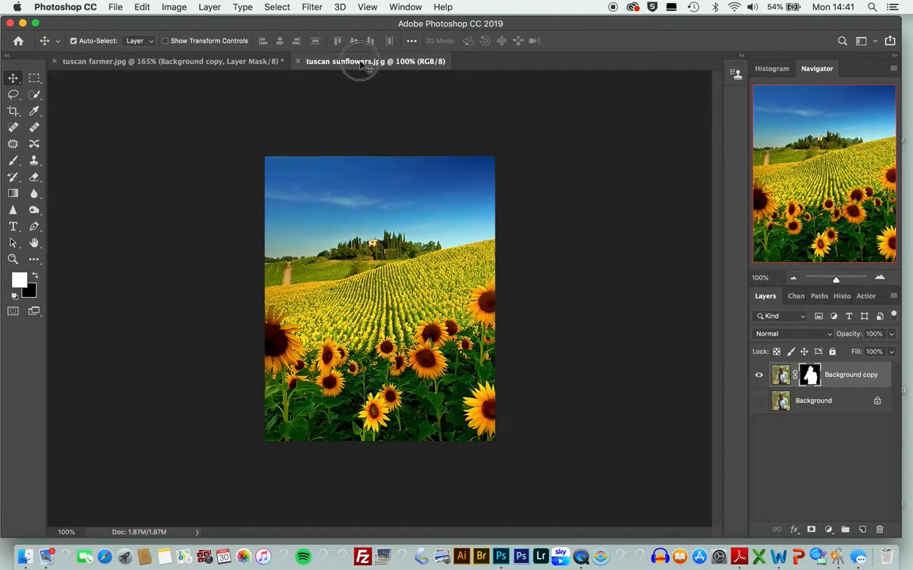
drag(366, 67, 383, 302)
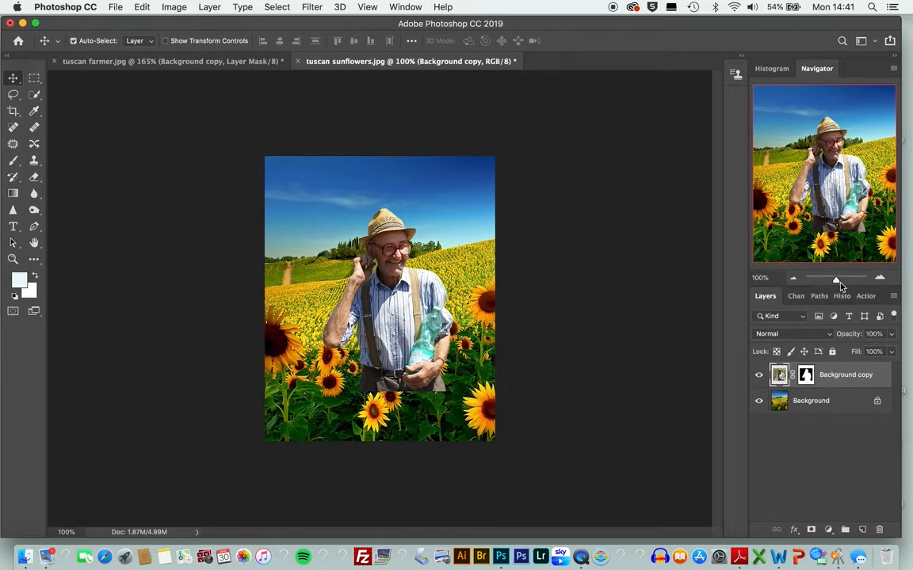
- Move the farmer down and to the left so that his trousers meet the lower edge of the sunflower picture
drag(837, 280, 840, 279)
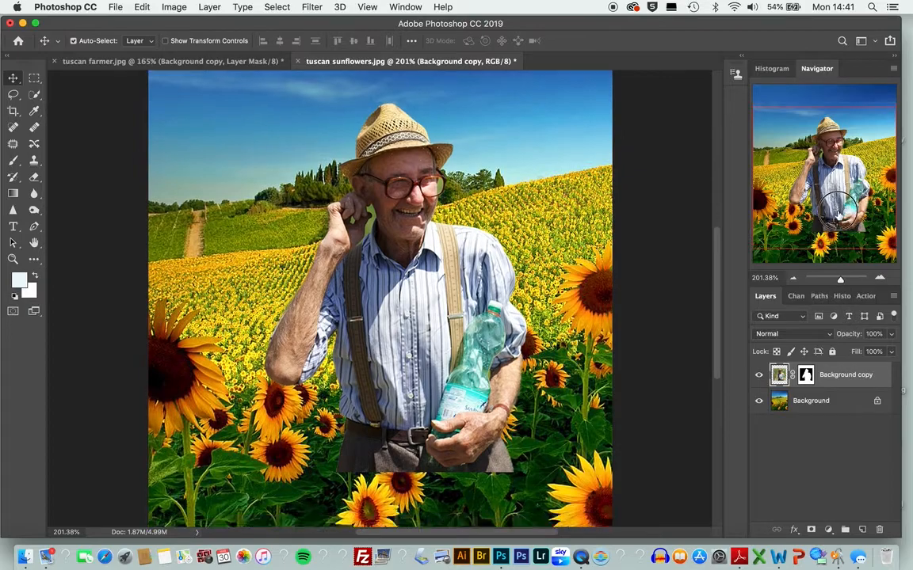
drag(837, 208, 838, 222)
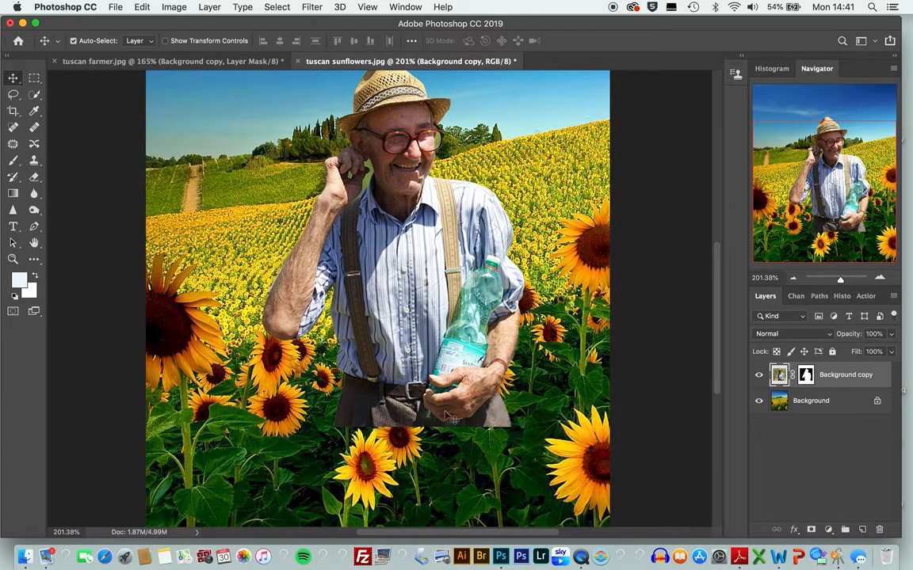
drag(388, 285, 354, 422)
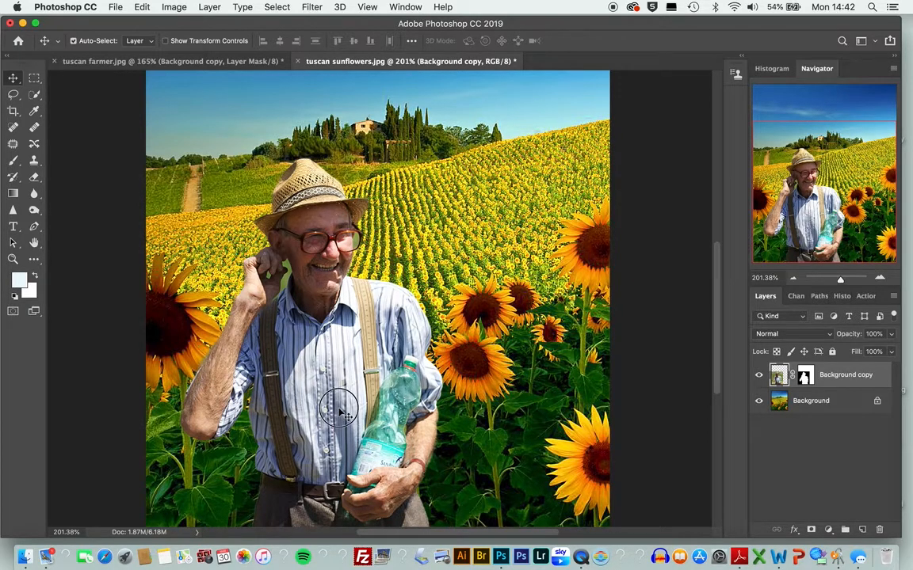
drag(337, 410, 356, 396)
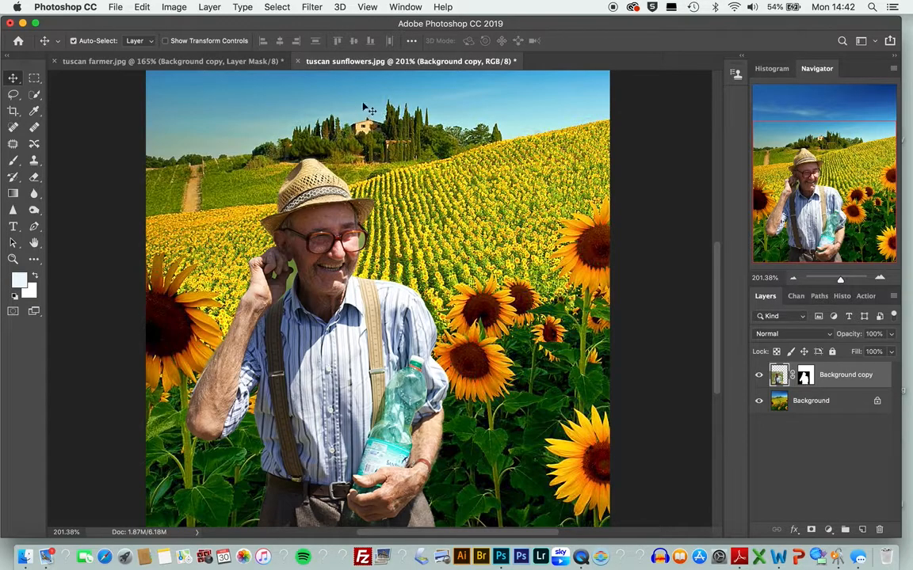
drag(347, 366, 472, 357)
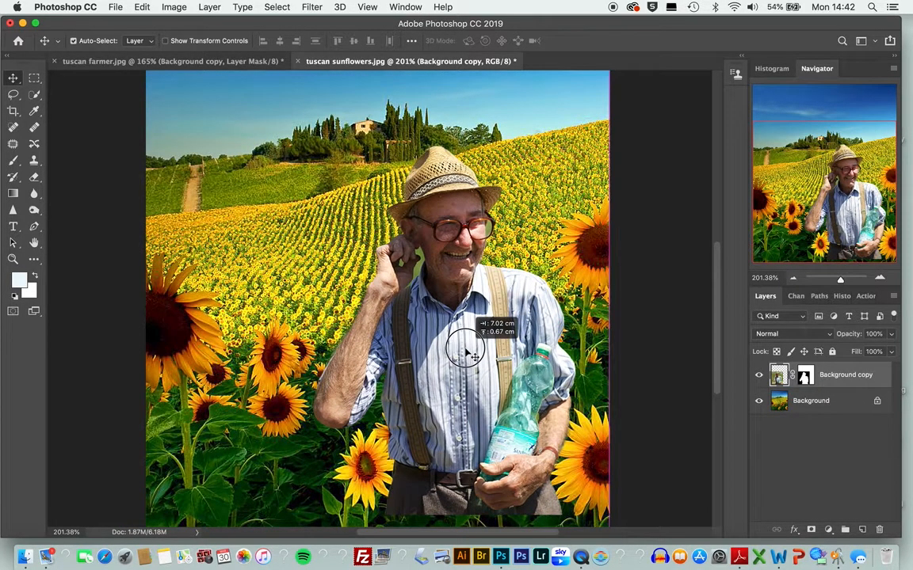
drag(473, 356, 336, 360)
click(140, 295)
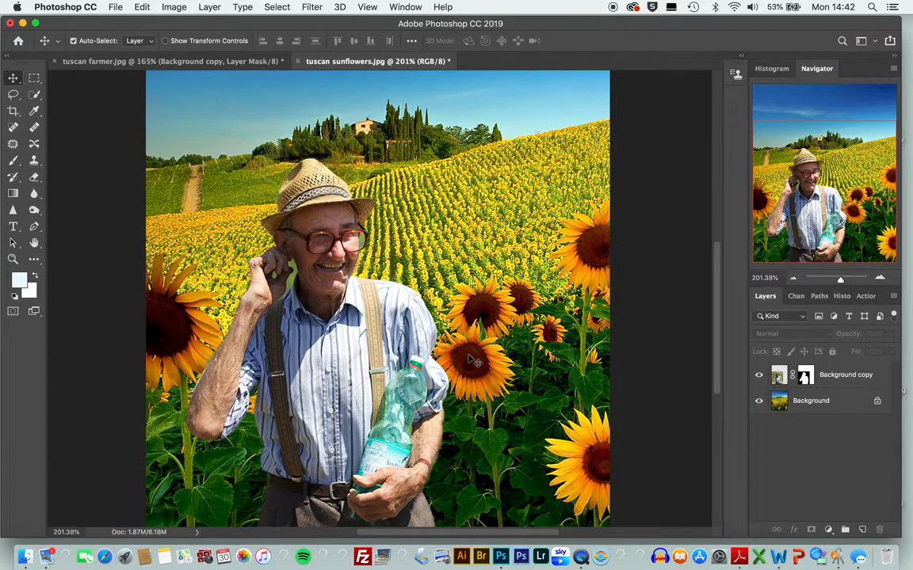
- Check the whole composition and shift the farmer slightly to the right between the foreground sunflowers
click(841, 283)
drag(841, 284, 836, 281)
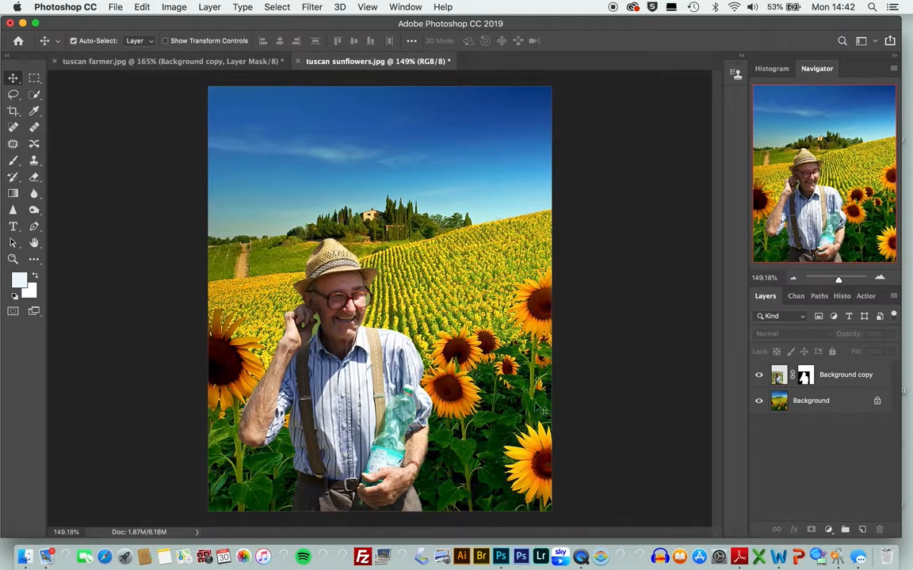
drag(363, 417, 370, 417)
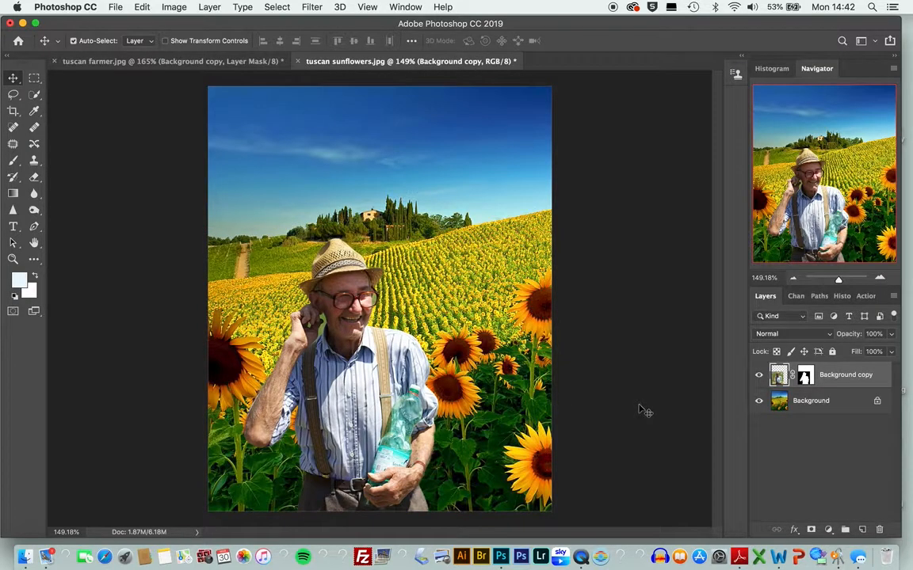